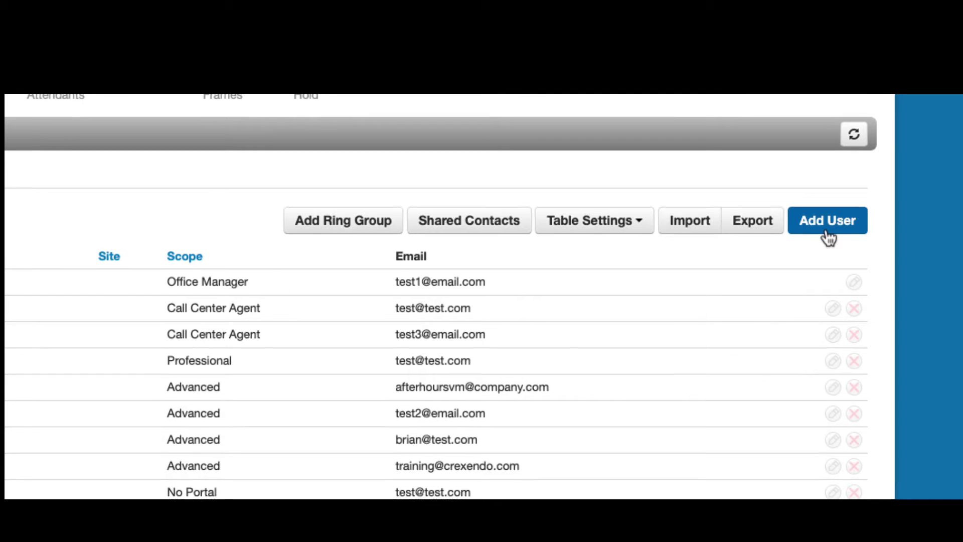
Add a user at extension 131 with an email address, with voicemail and phone extension disabled
left_click(889, 245)
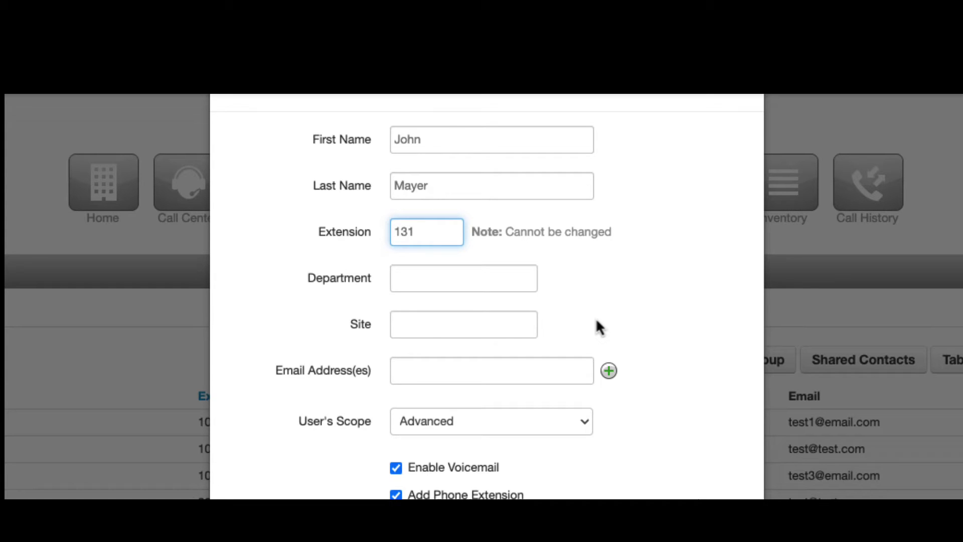
left_click(488, 370)
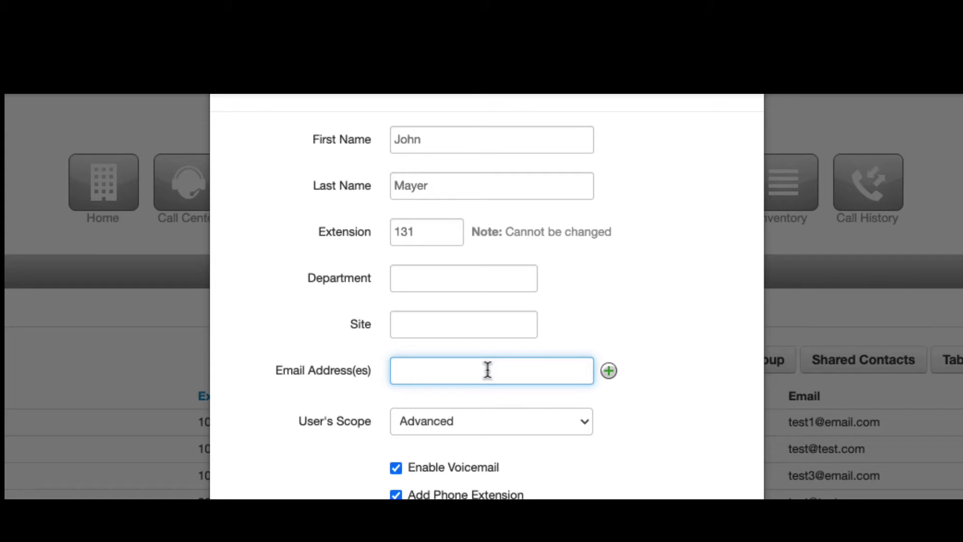
type("johnm@test.com")
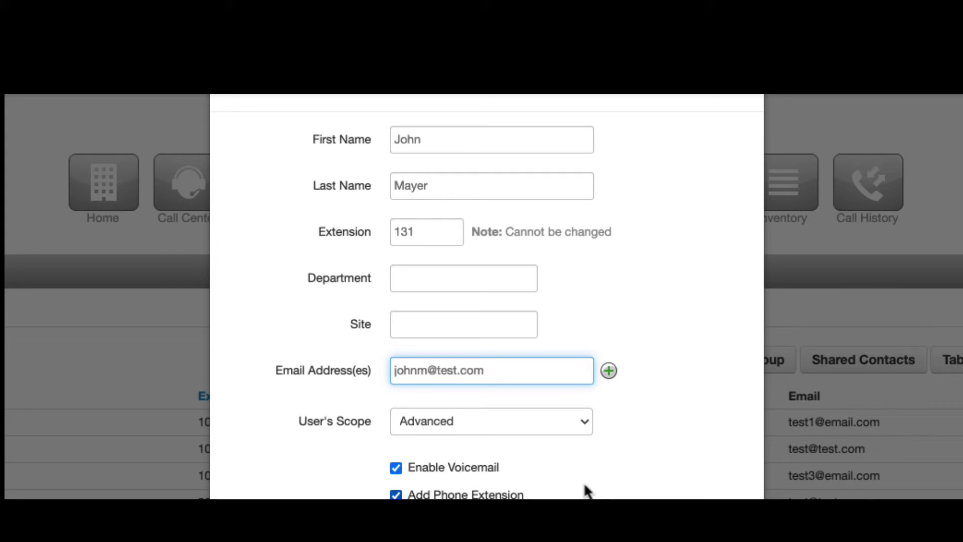
scroll(585, 482, "down", 2)
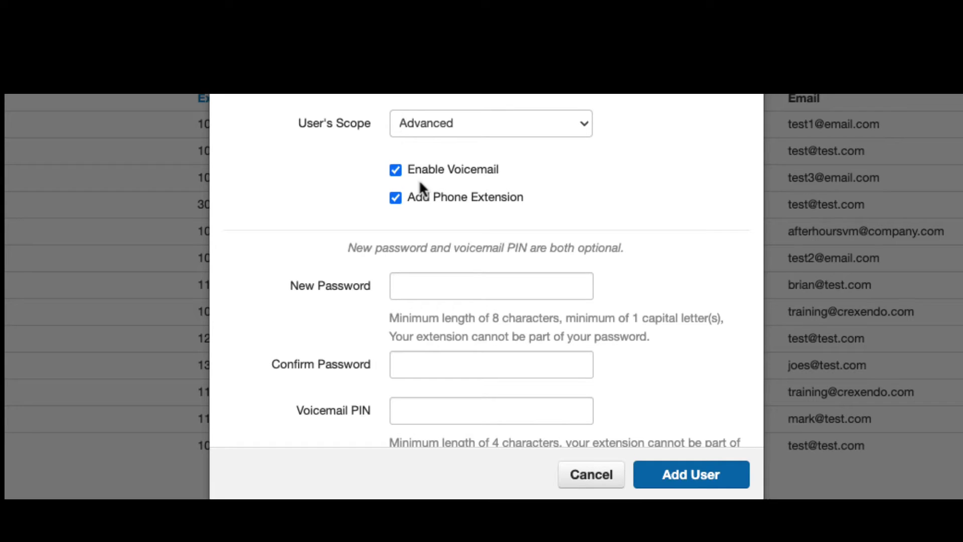
left_click(396, 171)
left_click(395, 198)
scroll(618, 194, "down", 2)
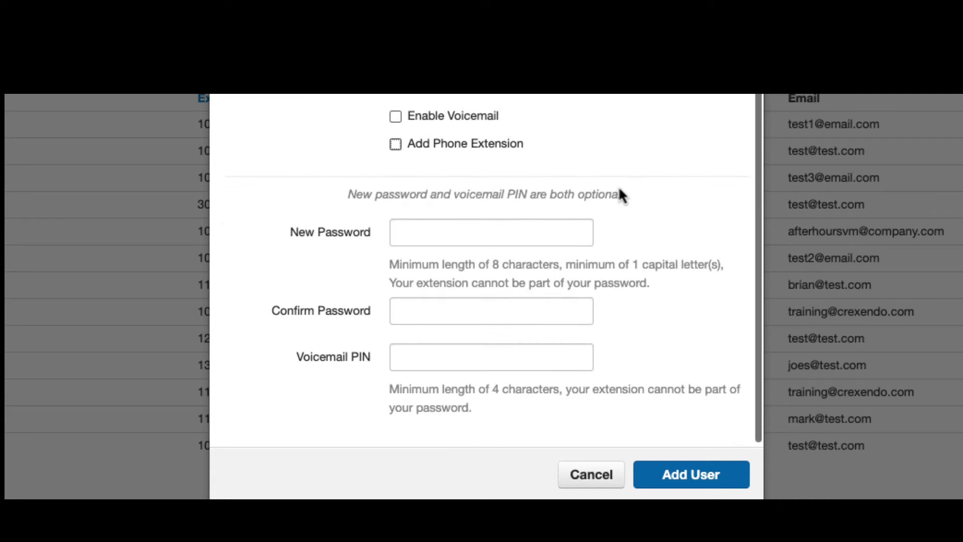
scroll(619, 195, "down", 1)
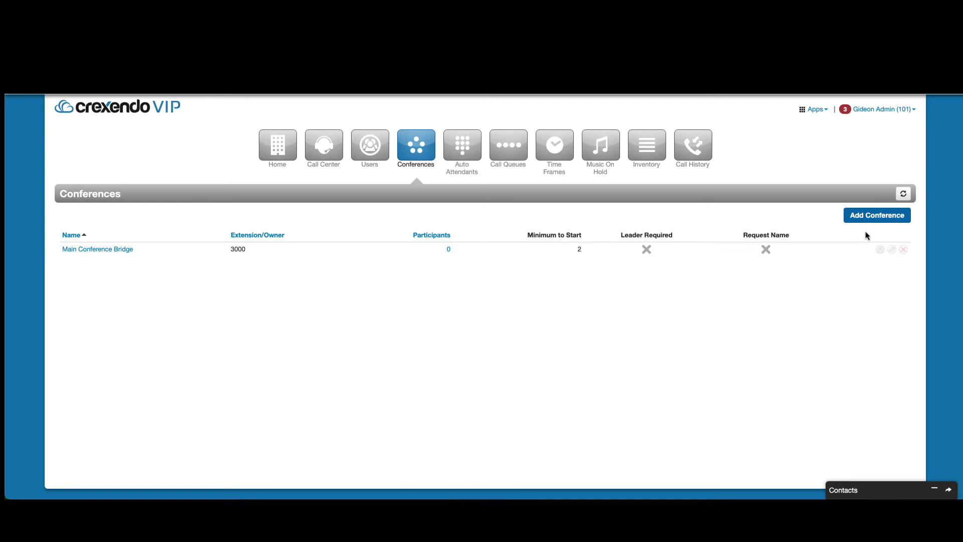
Start adding a new conference from the Conferences page
left_click(874, 216)
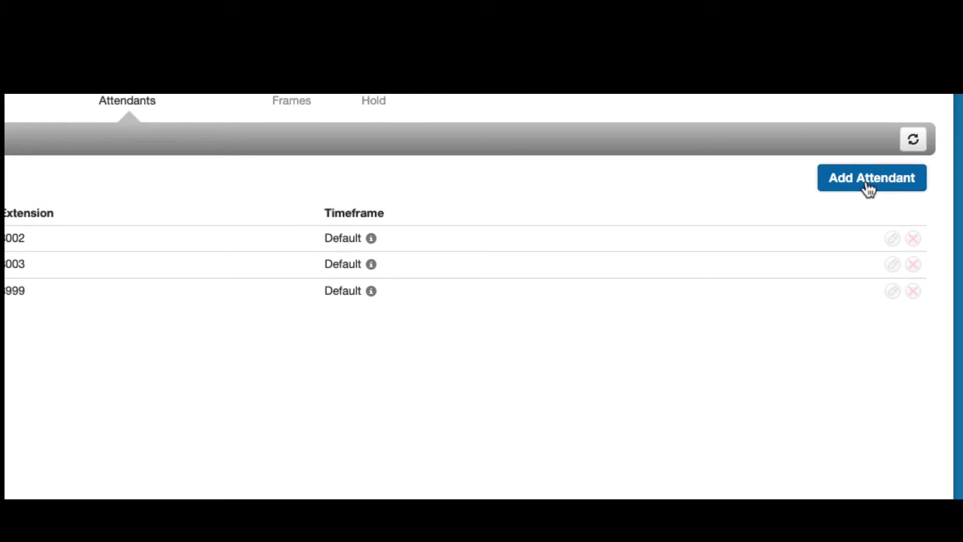
Save a text-to-speech Acme Pizza greeting for Business Hours AA in the Fay voice
left_click(861, 187)
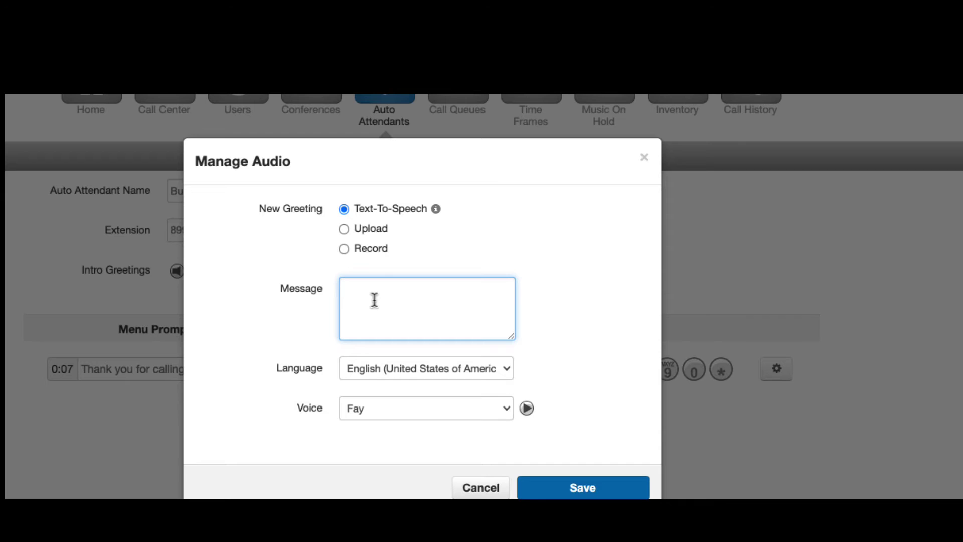
type("Thank you for calling Acme Pizza. For to go orders, press 1. For reservations, press 2.")
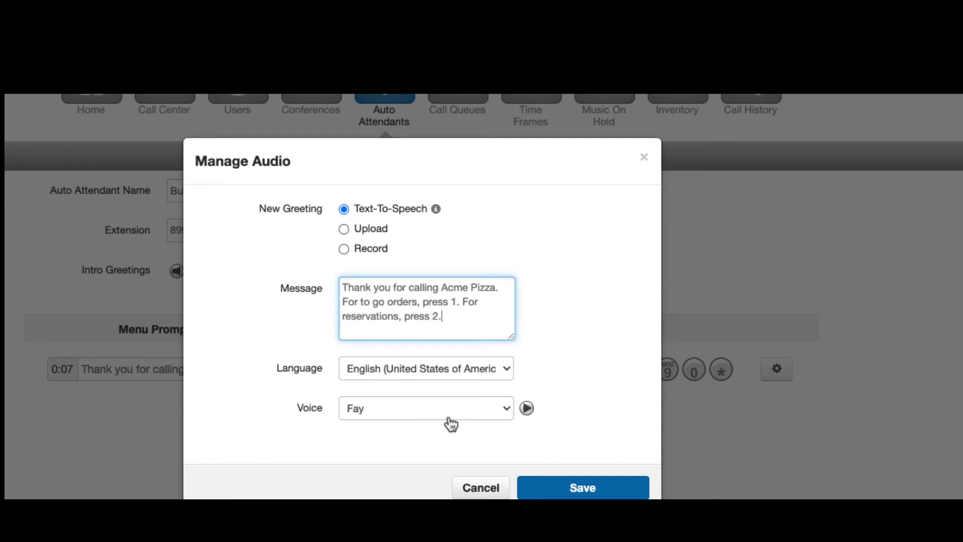
left_click(488, 419)
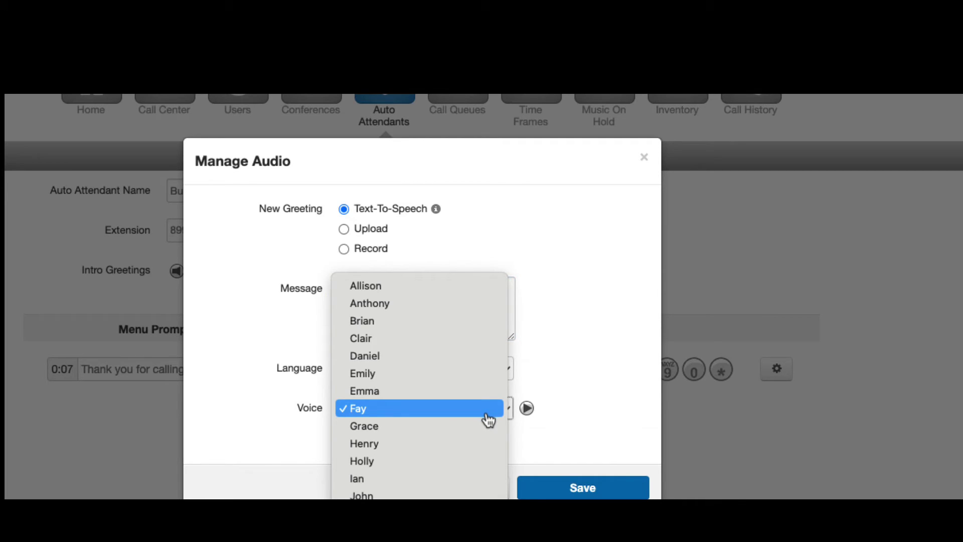
left_click(488, 419)
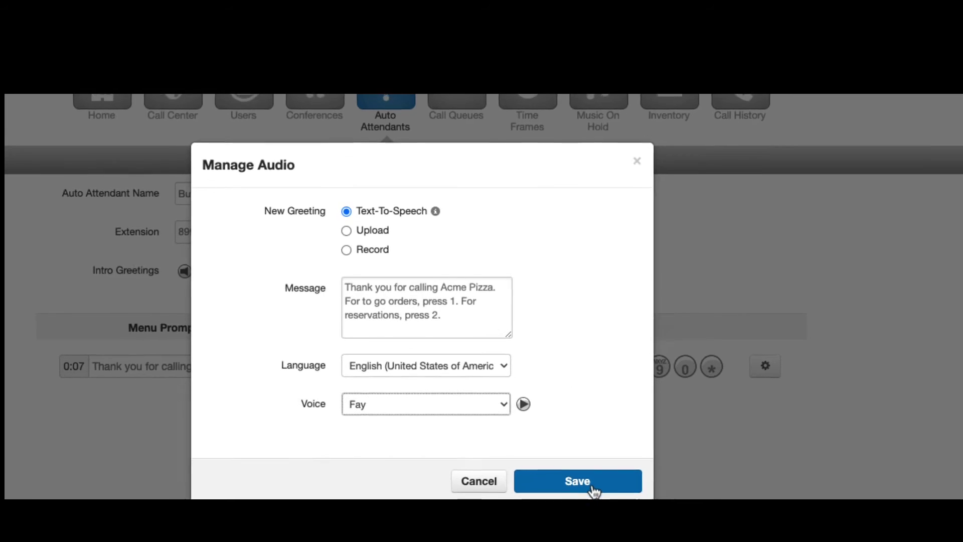
left_click(569, 458)
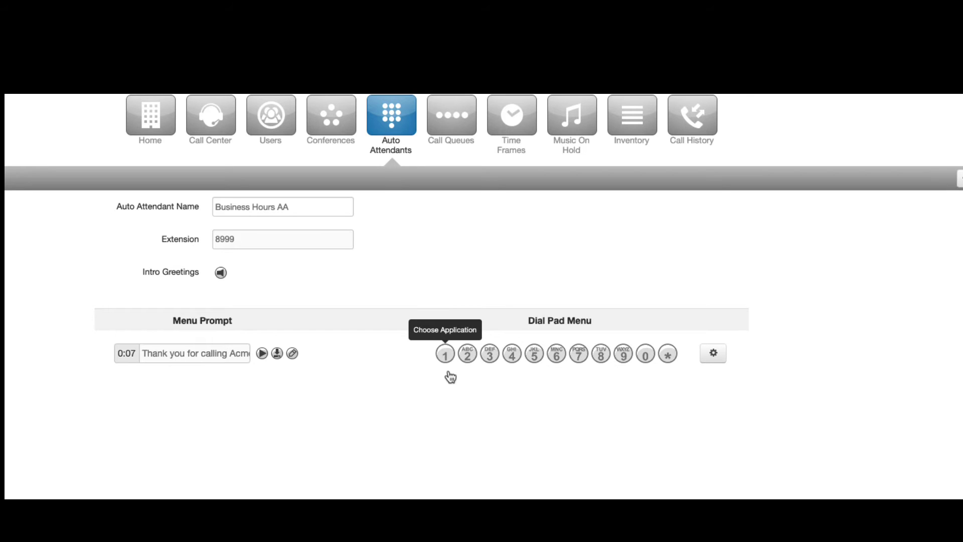
Review the routing choices for dial pad key 1, then go to Call Queues
left_click(444, 356)
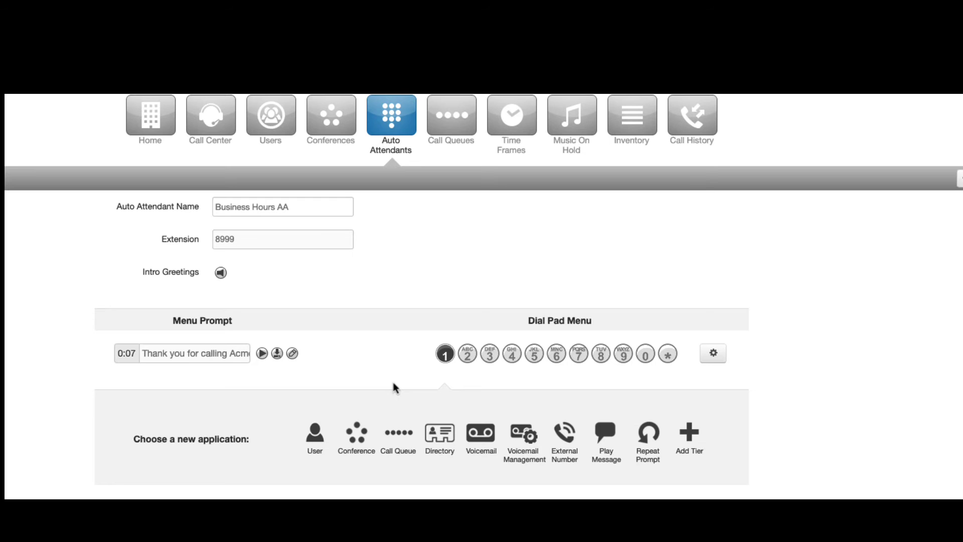
left_click(512, 156)
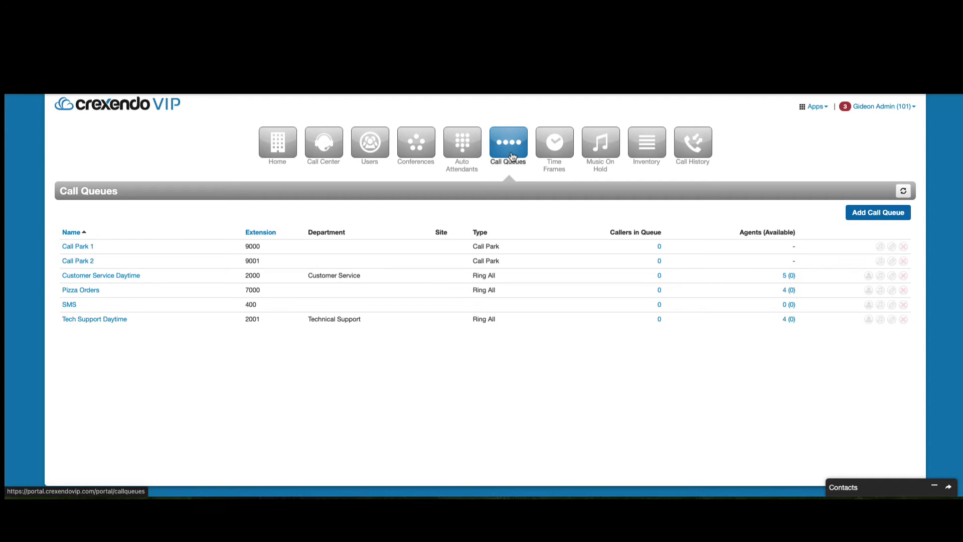
Open the Pizza Orders queue and review its In Queue Options
left_click(75, 290)
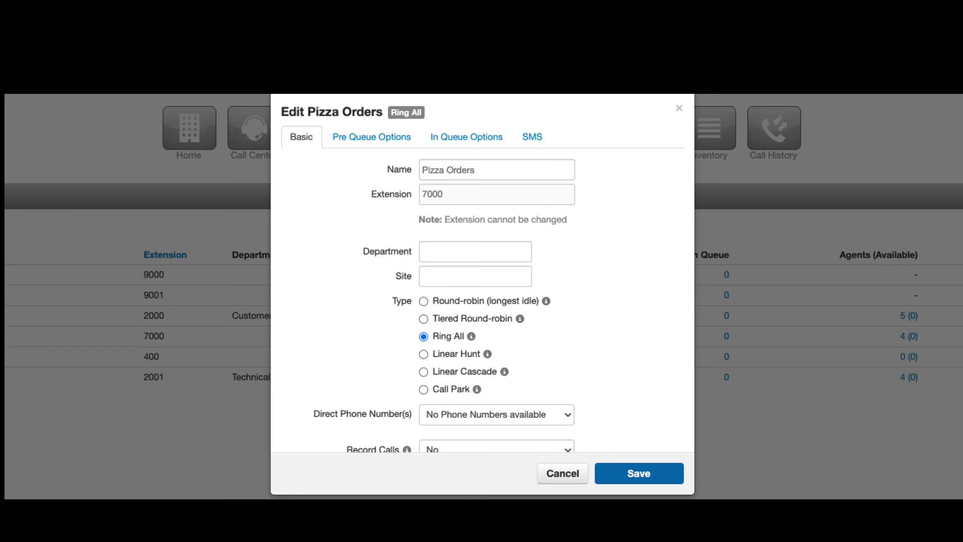
left_click(468, 137)
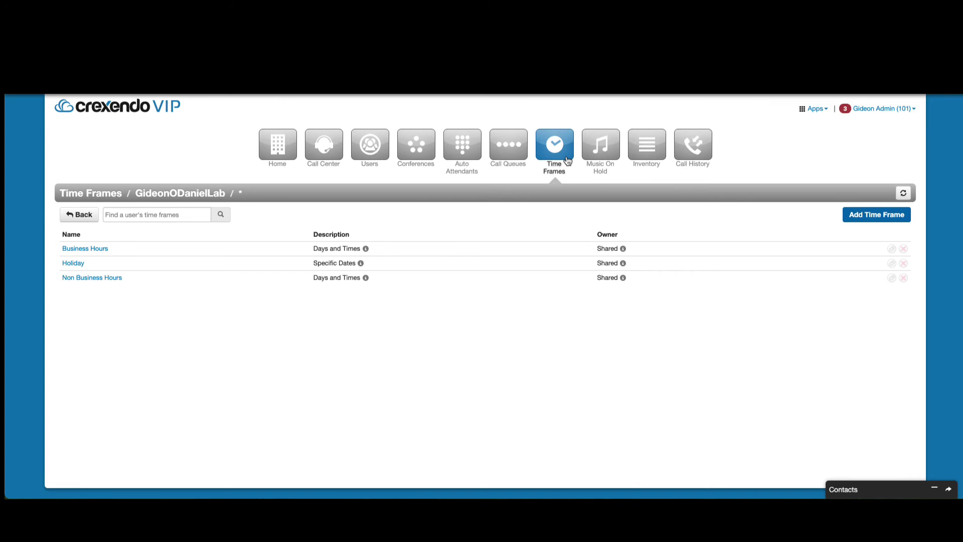
View the Music On Hold settings
left_click(611, 160)
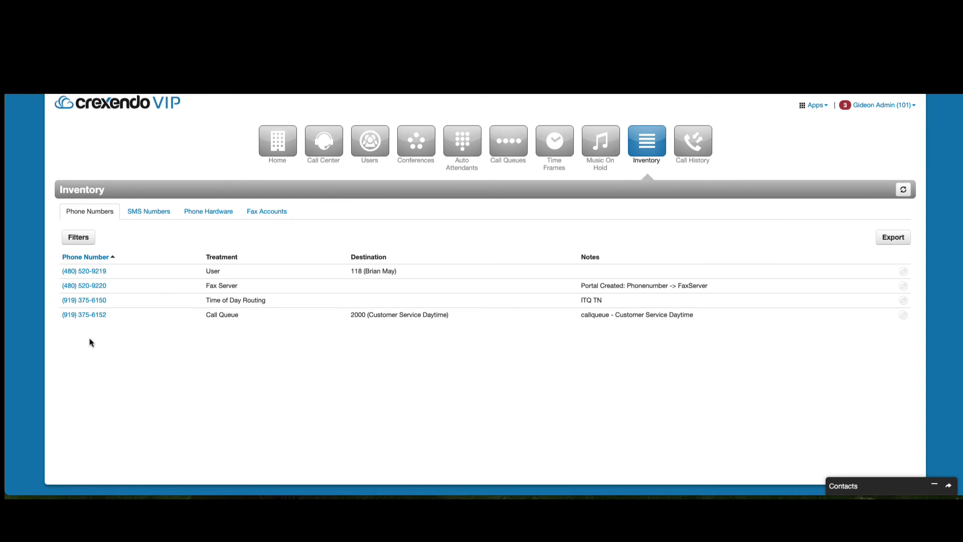
left_click(89, 300)
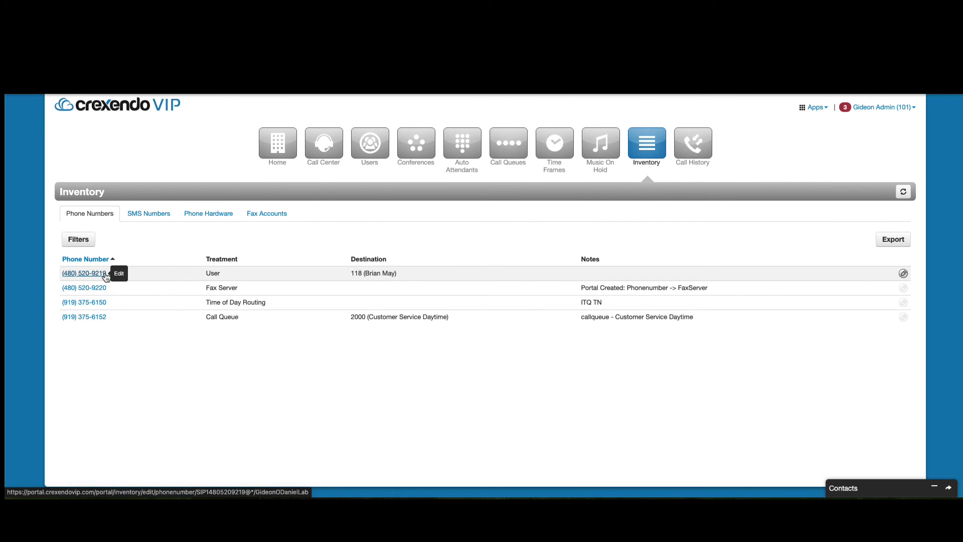
left_click(95, 277)
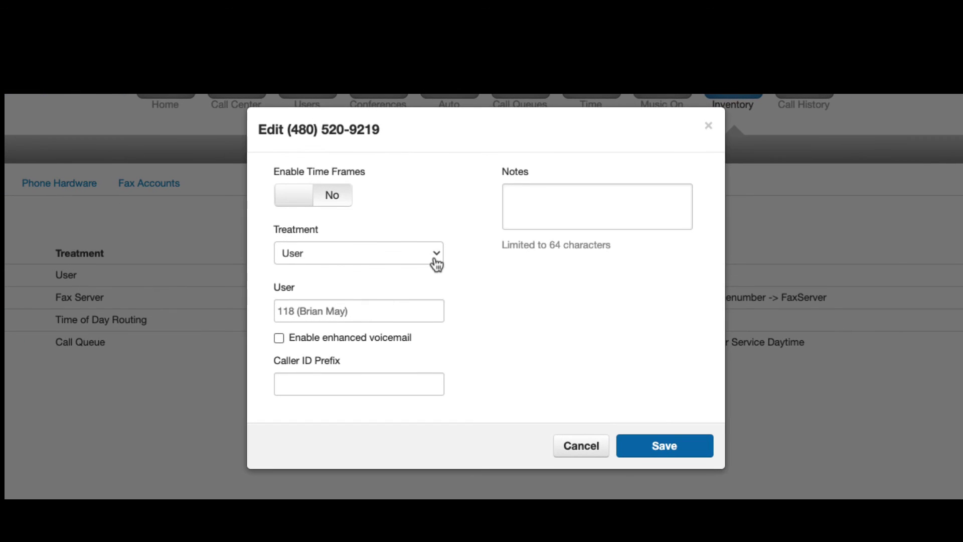
left_click(436, 263)
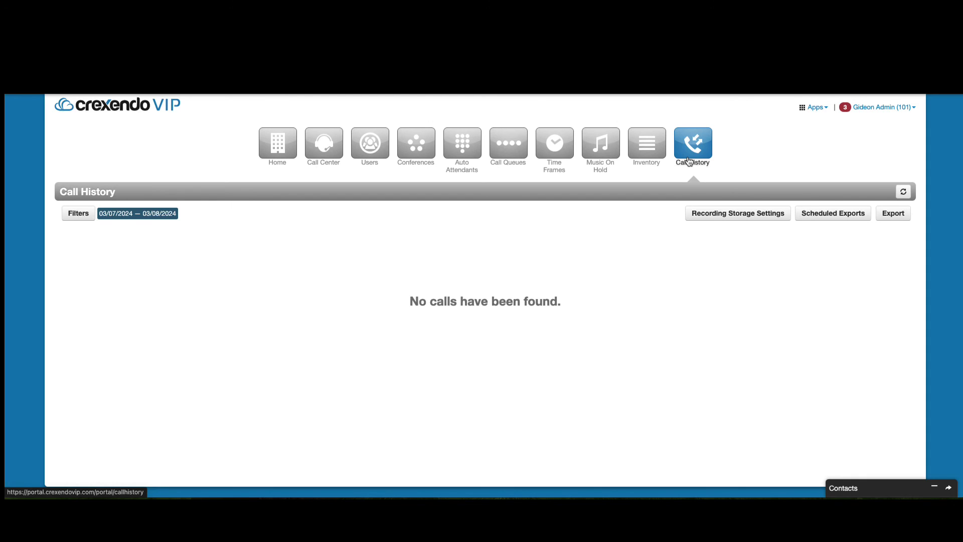
Open the Call History Filters covering 03/07/2024 to 03/08/2024
left_click(78, 213)
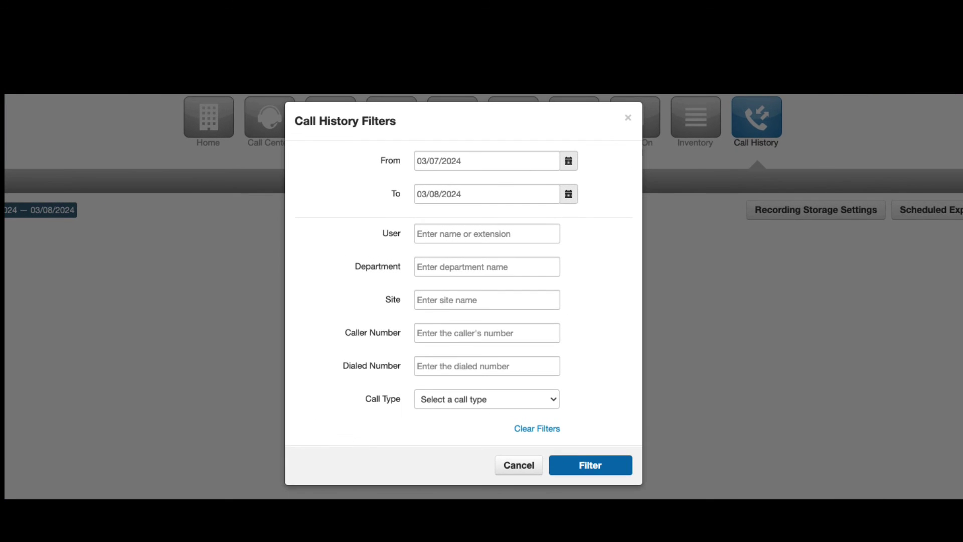